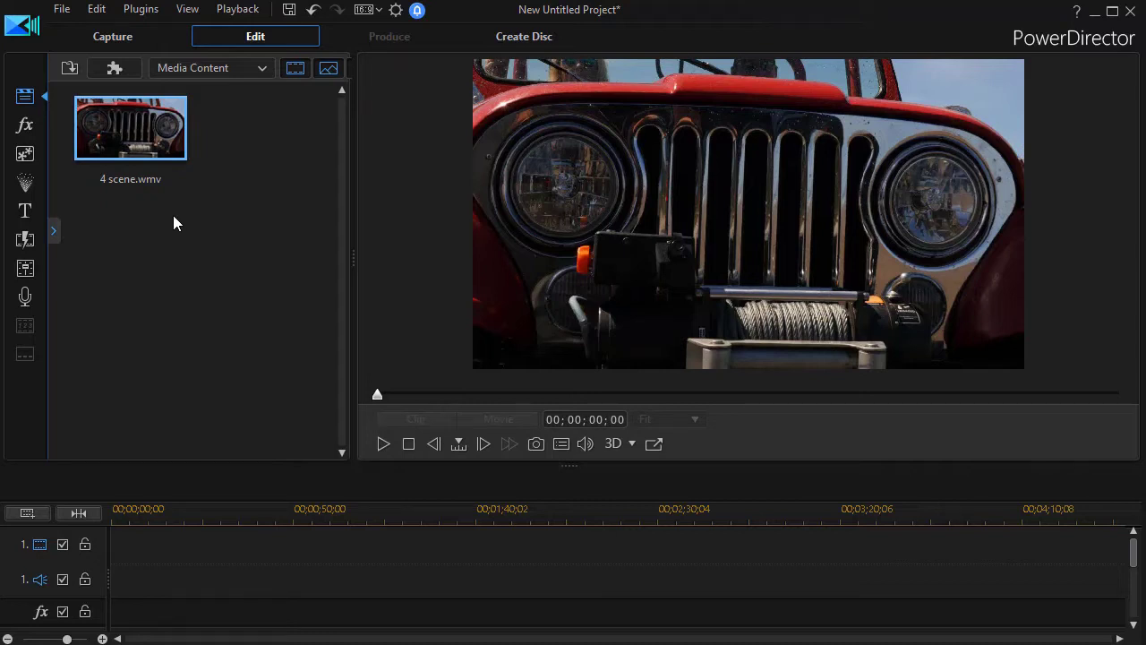
Step: Bring up the context menu of the 4 scene.wmv thumbnail in Media Content
right_click(127, 132)
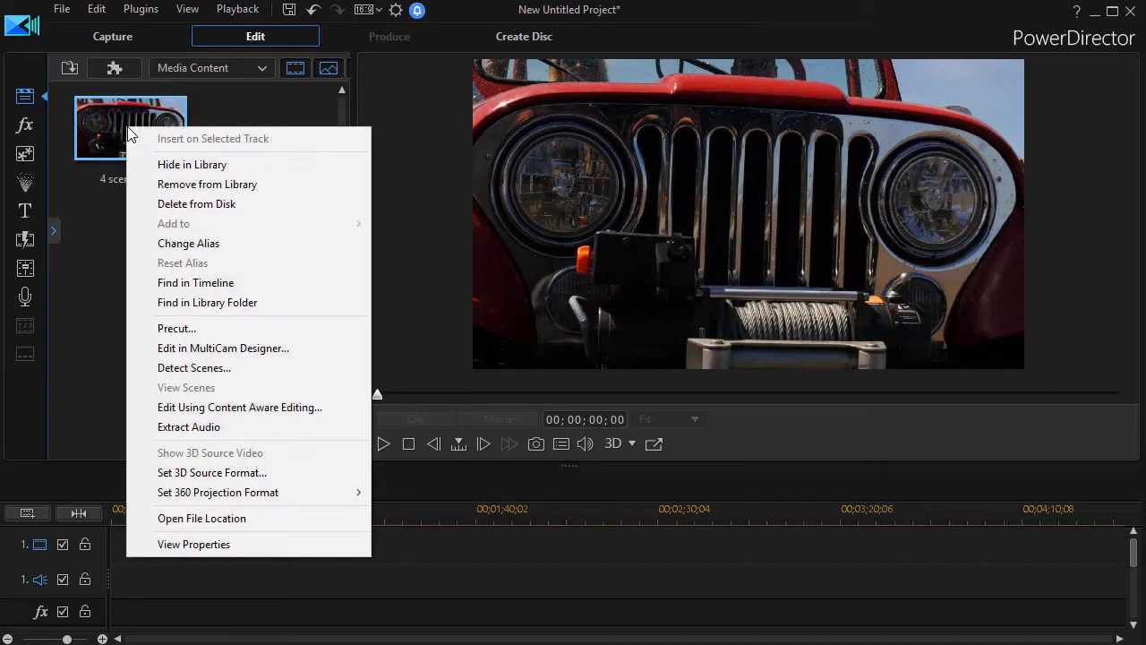
Step: Run Detect Scenes on 4 scene.wmv and stop once scenes 0001–0003 are found
click(192, 369)
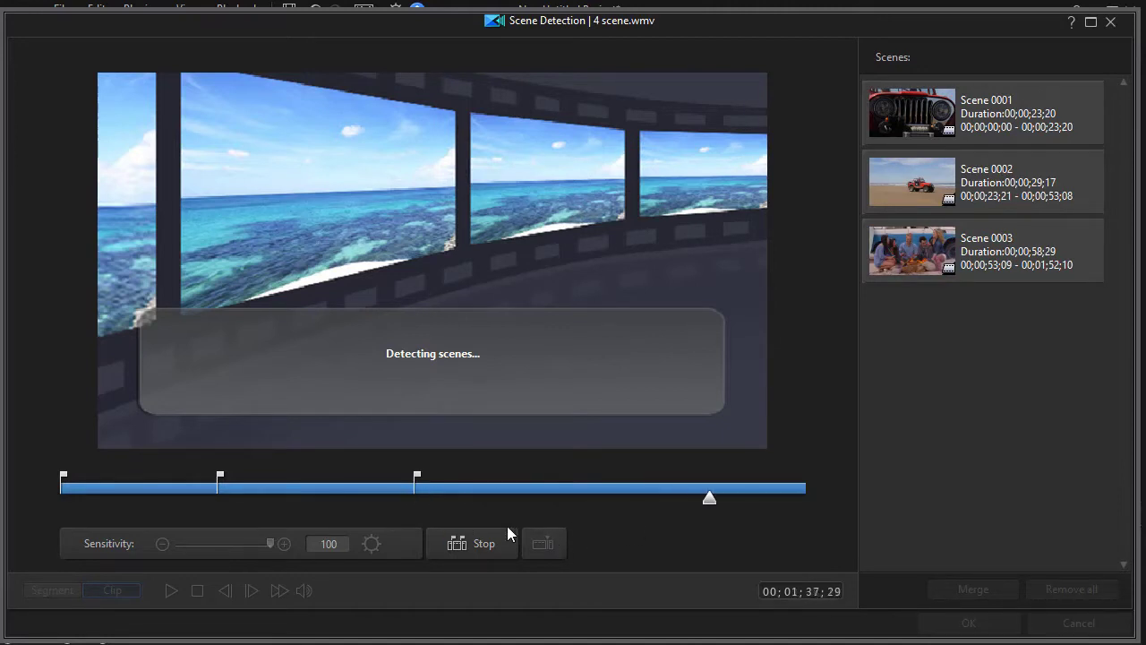
click(490, 545)
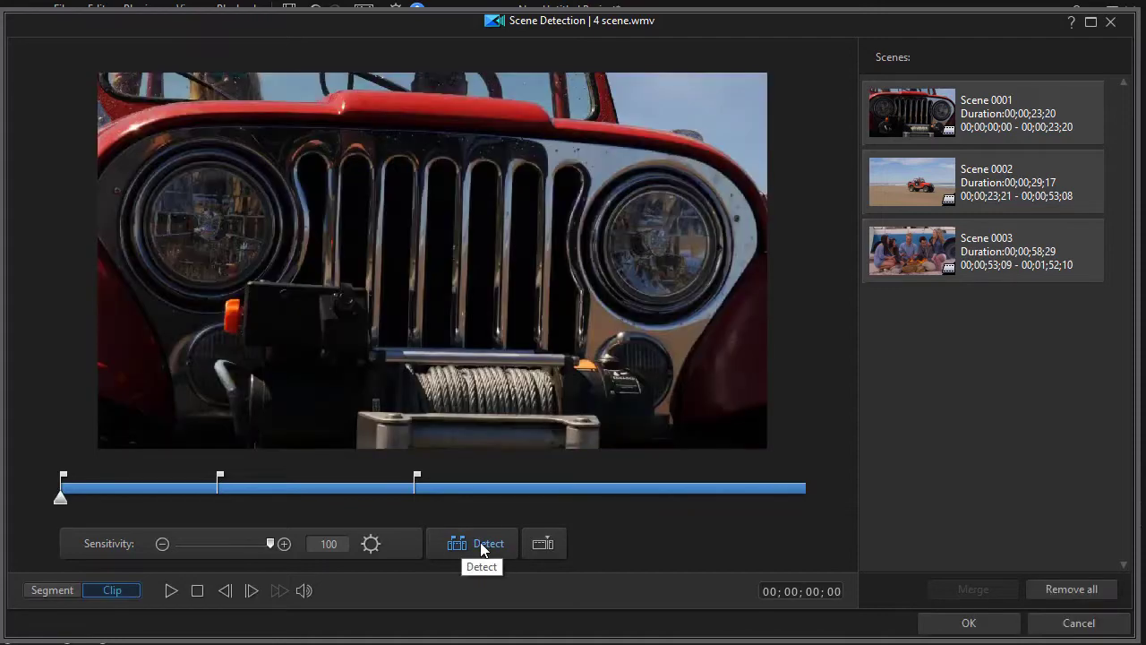
Step: Re-detect scenes with sensitivity lowered to about 52, giving scenes of 00;00;23;20, 00;00;29;17 and 00;00;58;29
click(486, 545)
drag(271, 543, 223, 548)
drag(222, 542, 270, 551)
click(474, 542)
drag(272, 542, 231, 544)
Step: Switch the preview to Segment mode and preview Scene 0002, then Scene 0003
click(65, 597)
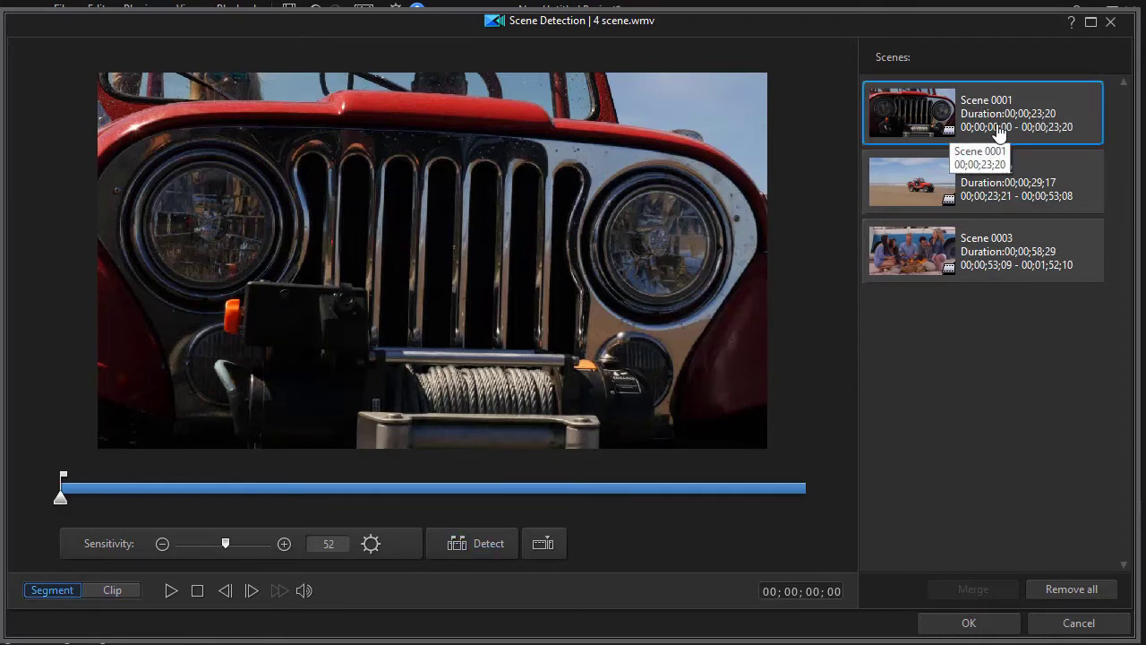
click(983, 191)
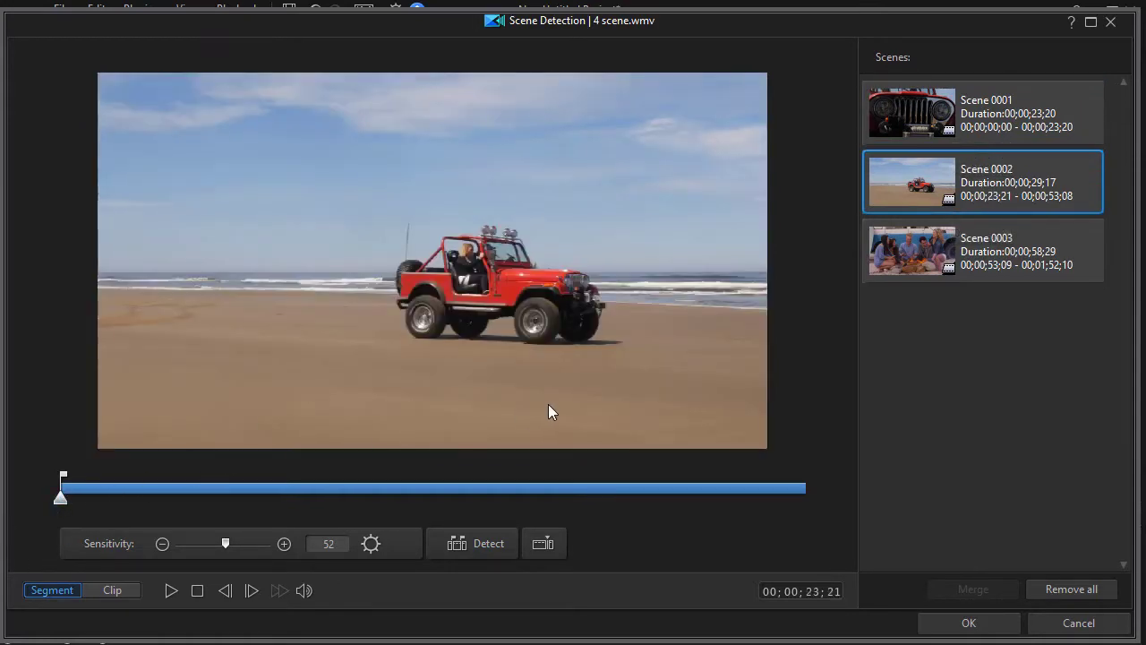
click(1001, 247)
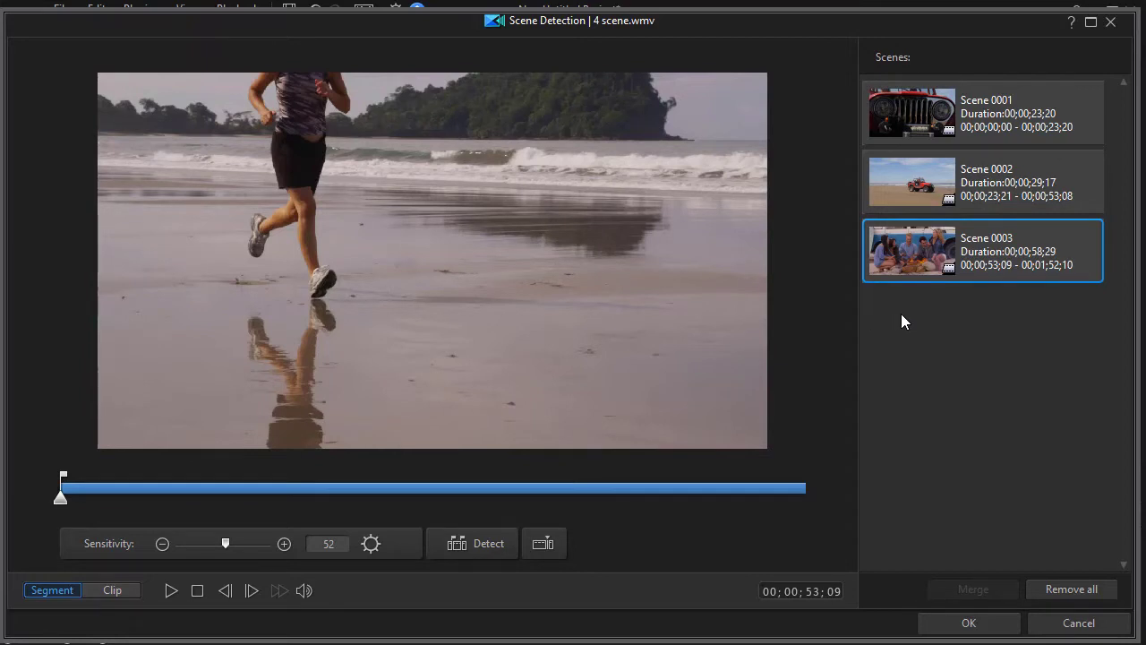
Step: Try multi-selecting scenes in the Scenes list, ending with Scenes 0002 and 0003 selected
ctrl+click(949, 190)
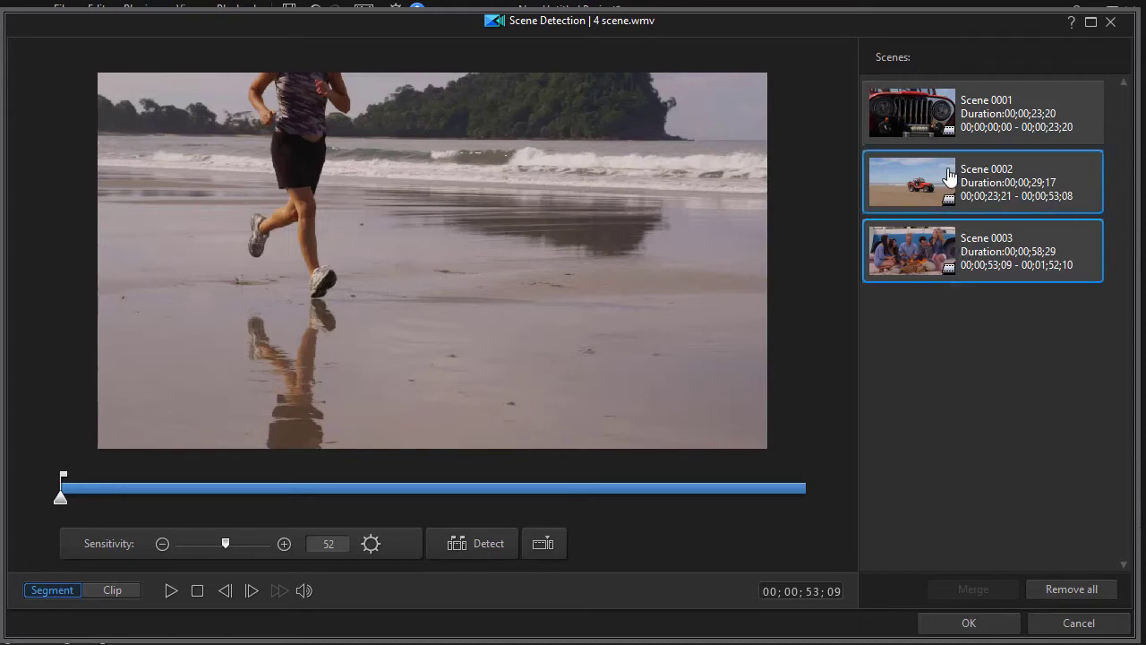
click(935, 226)
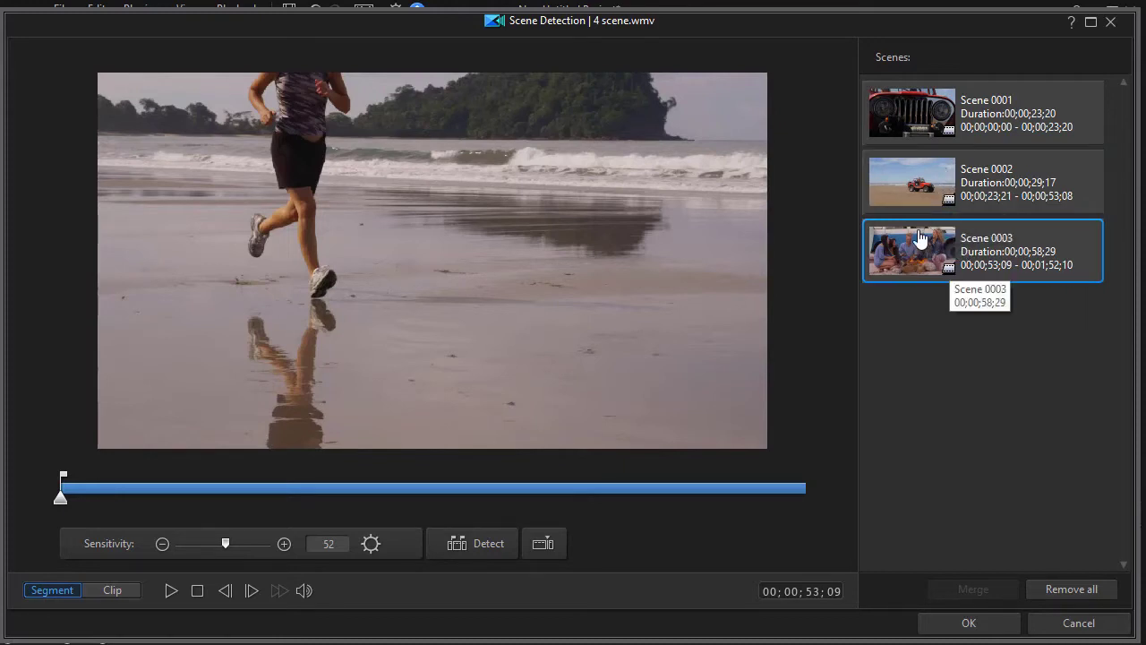
ctrl+click(925, 201)
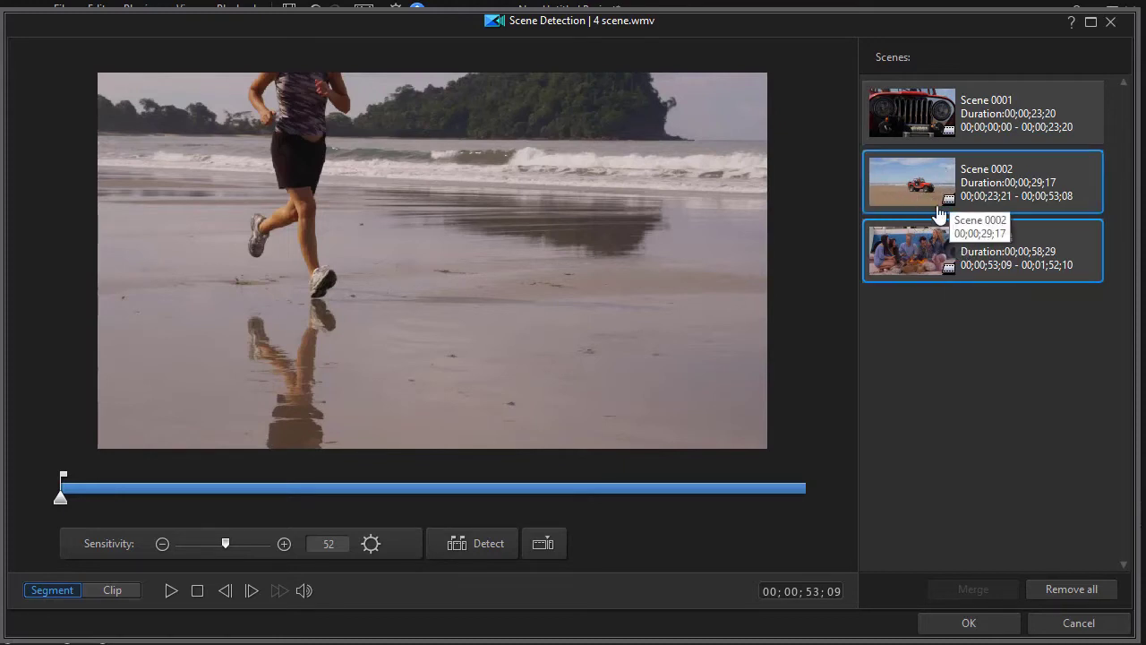
click(914, 276)
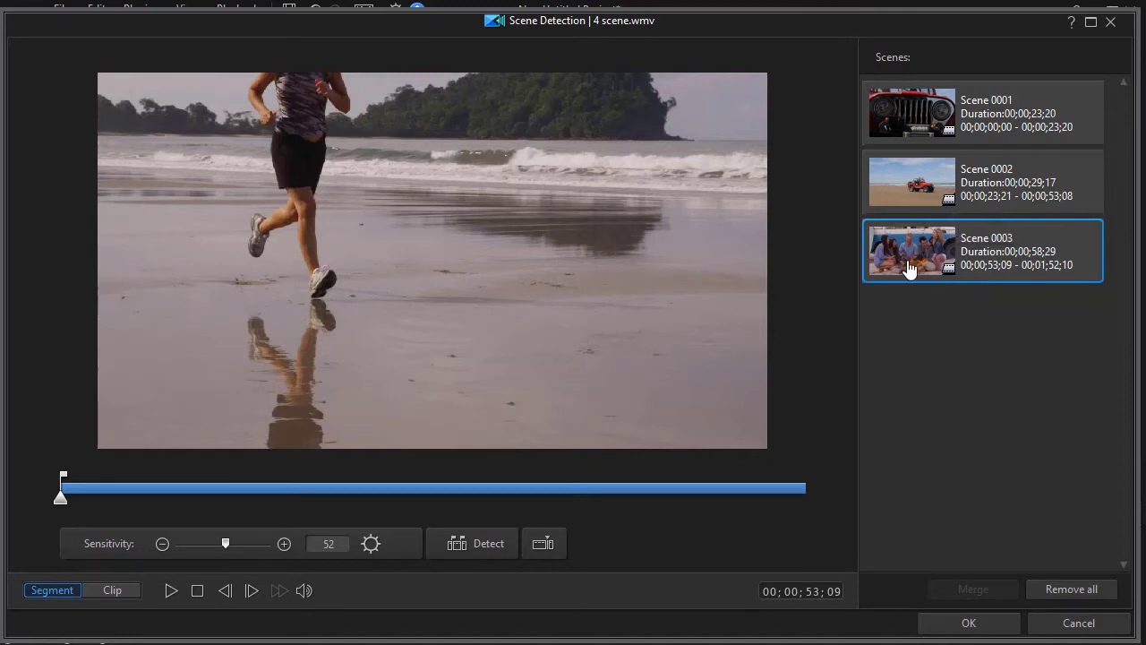
ctrl+click(924, 173)
click(924, 173)
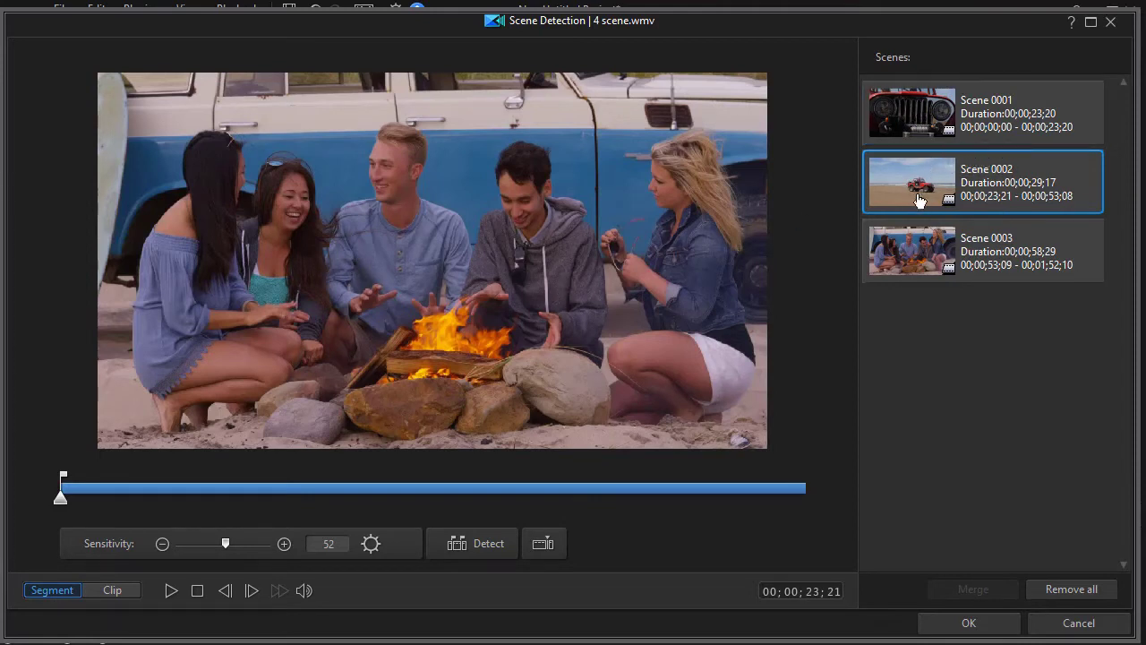
ctrl+click(915, 119)
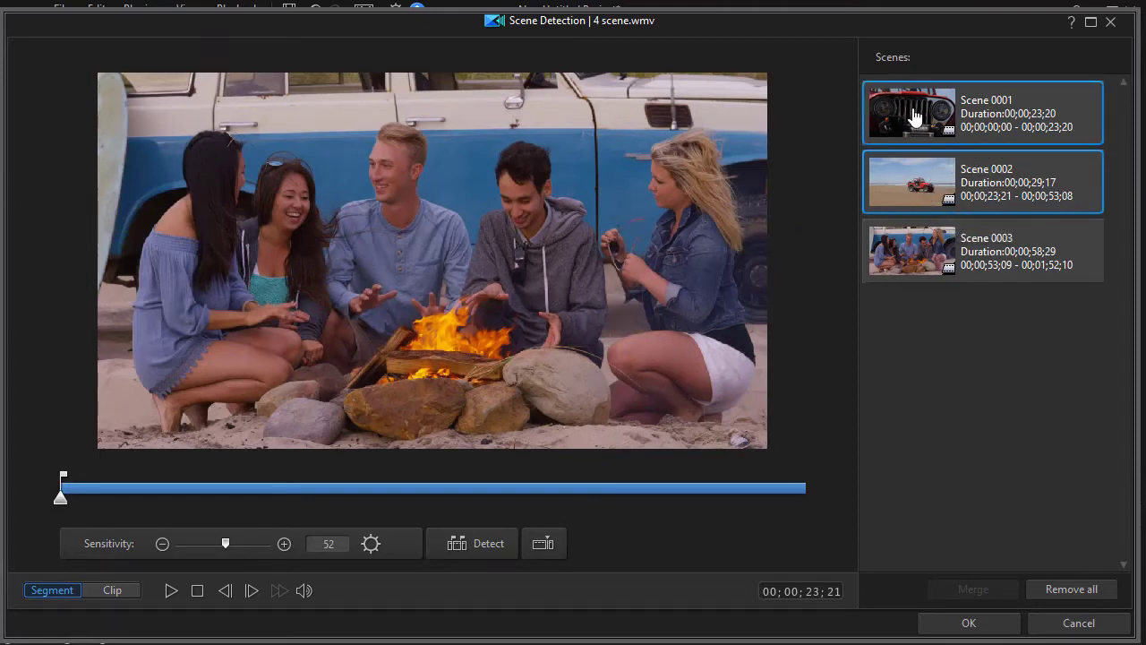
click(922, 184)
ctrl+click(902, 253)
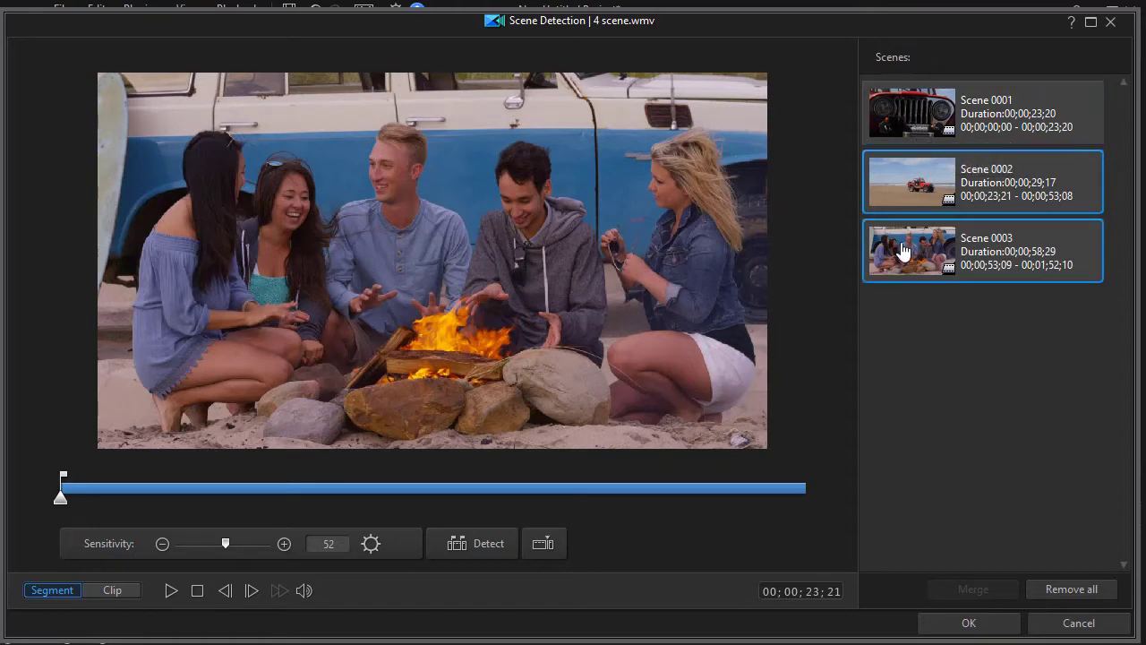
click(913, 176)
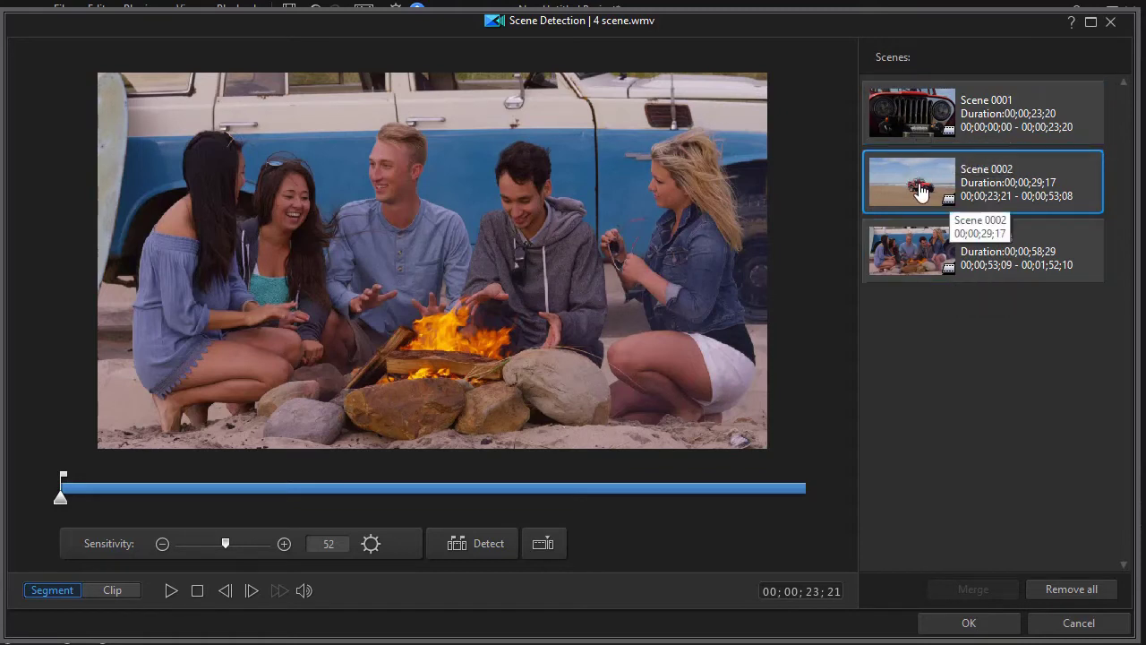
ctrl+click(904, 255)
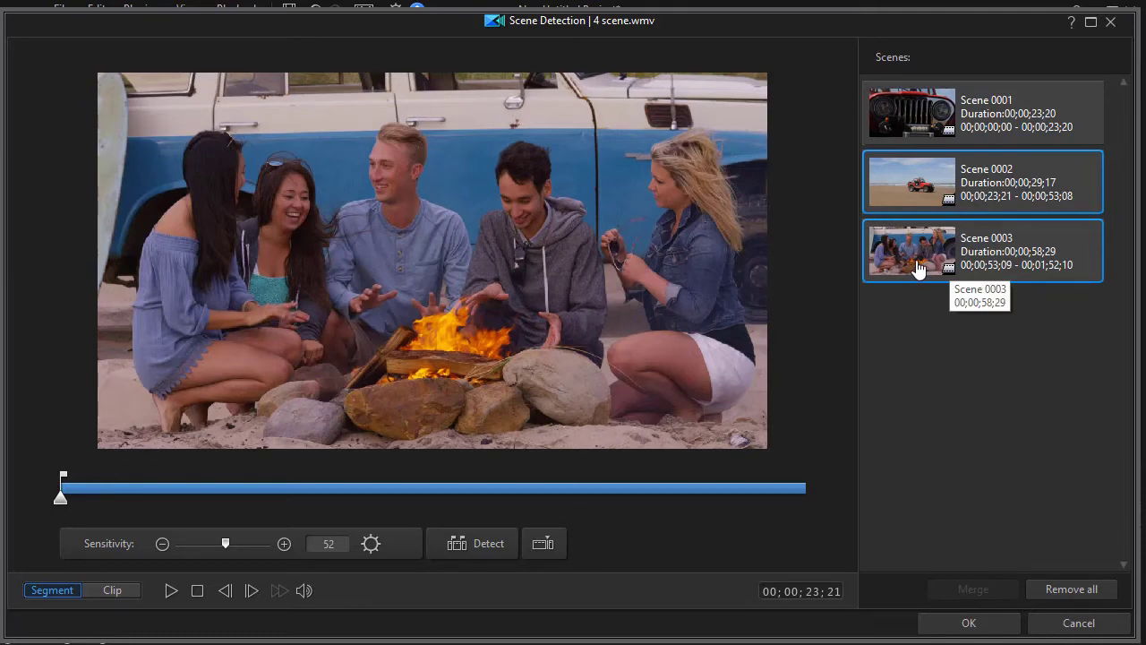
Step: Import the detected scenes into a library folder, then try Scene 0003 on the timeline and undo it
click(971, 624)
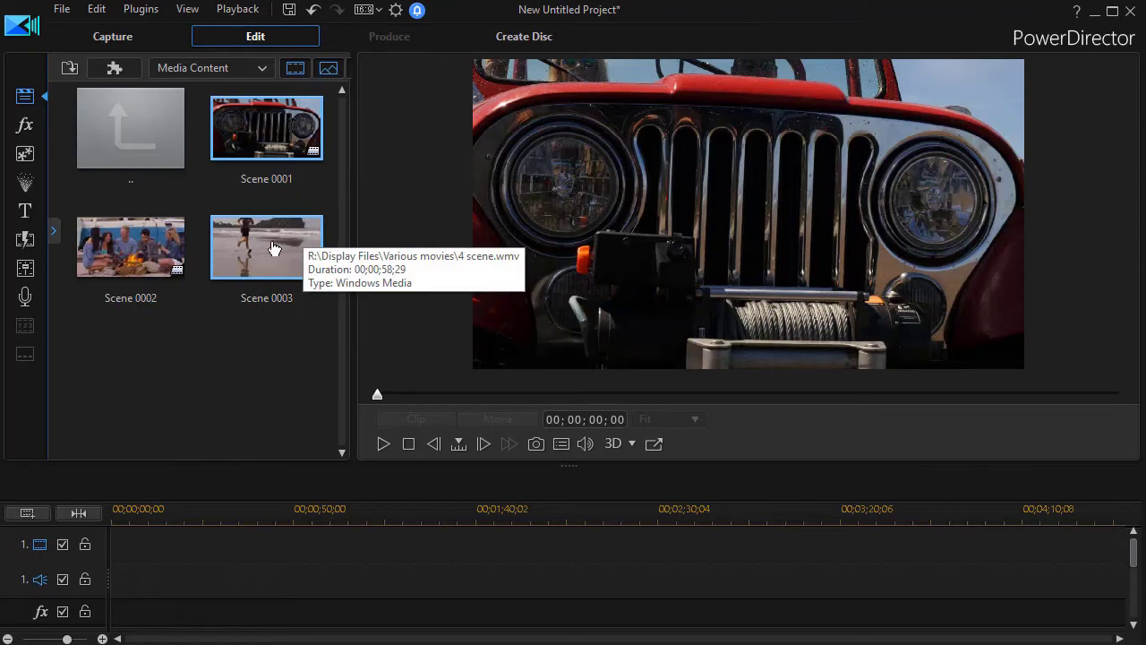
drag(273, 248, 231, 531)
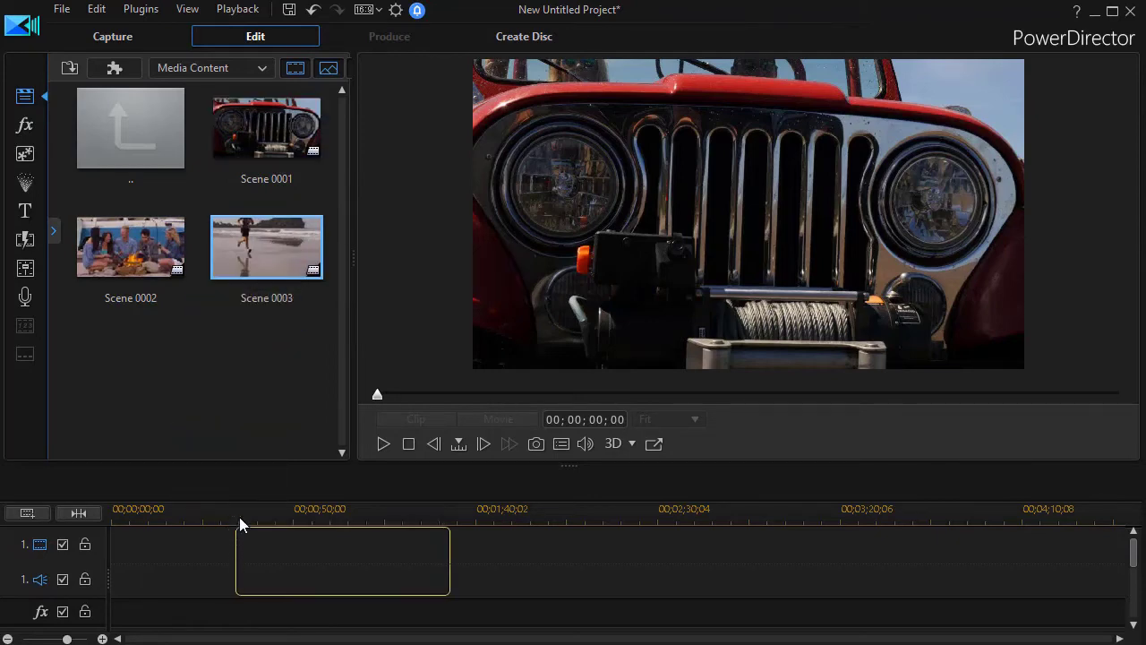
drag(239, 523, 240, 526)
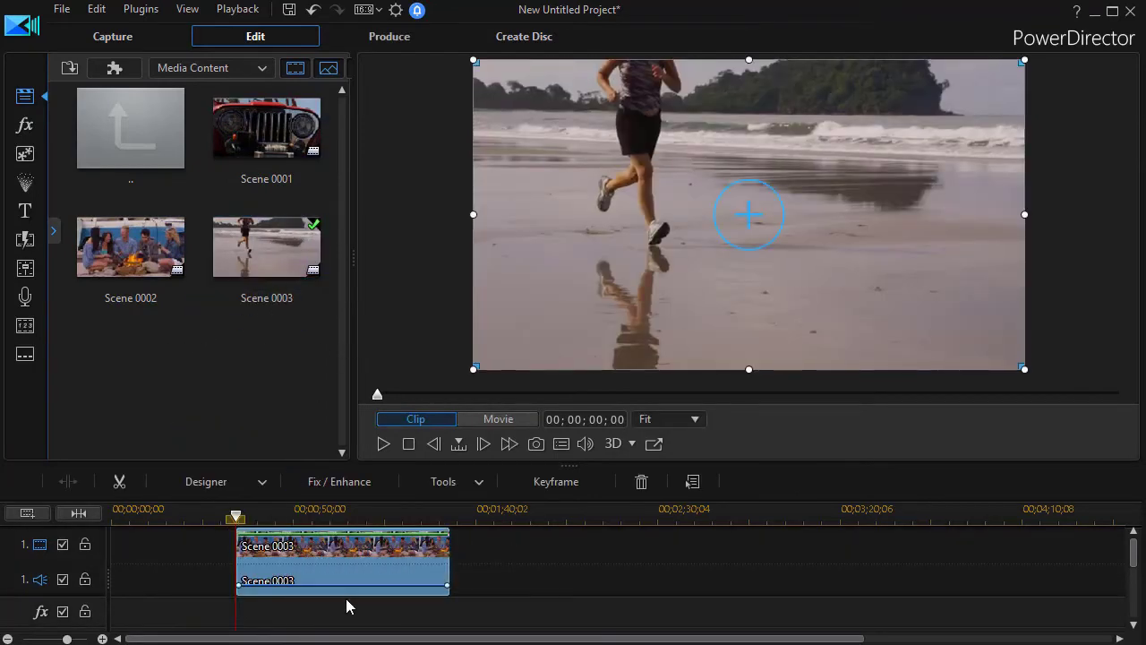
key(ctrl+z)
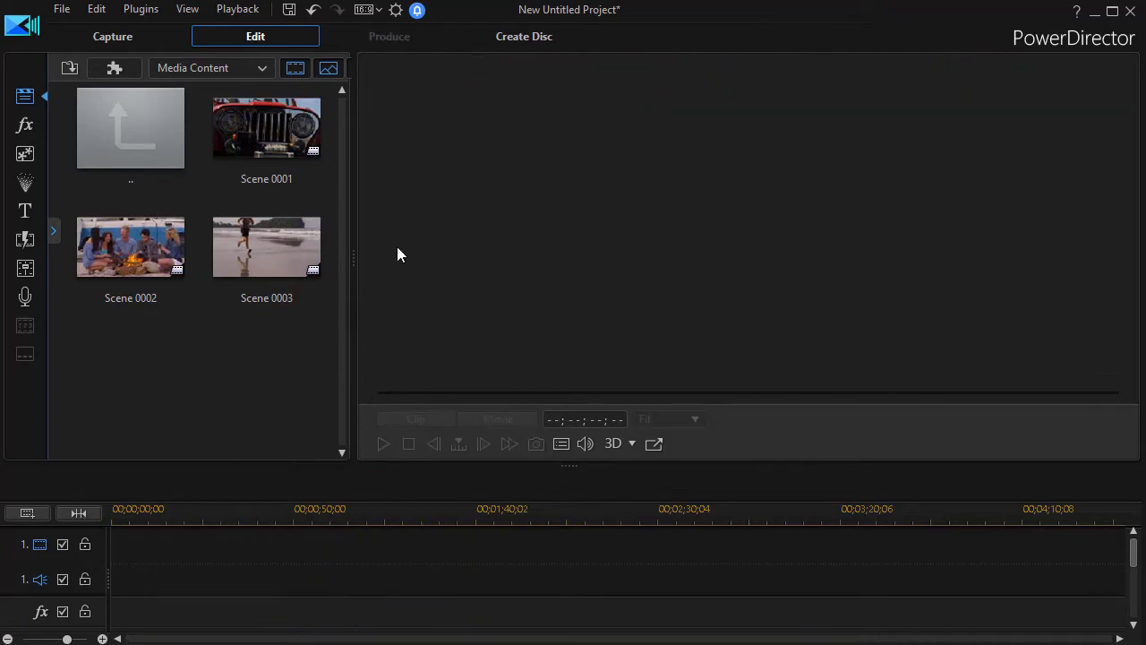
Step: Delete Scene 0001 and Scene 0003 from the library, leaving only Scene 0002
drag(256, 264, 275, 331)
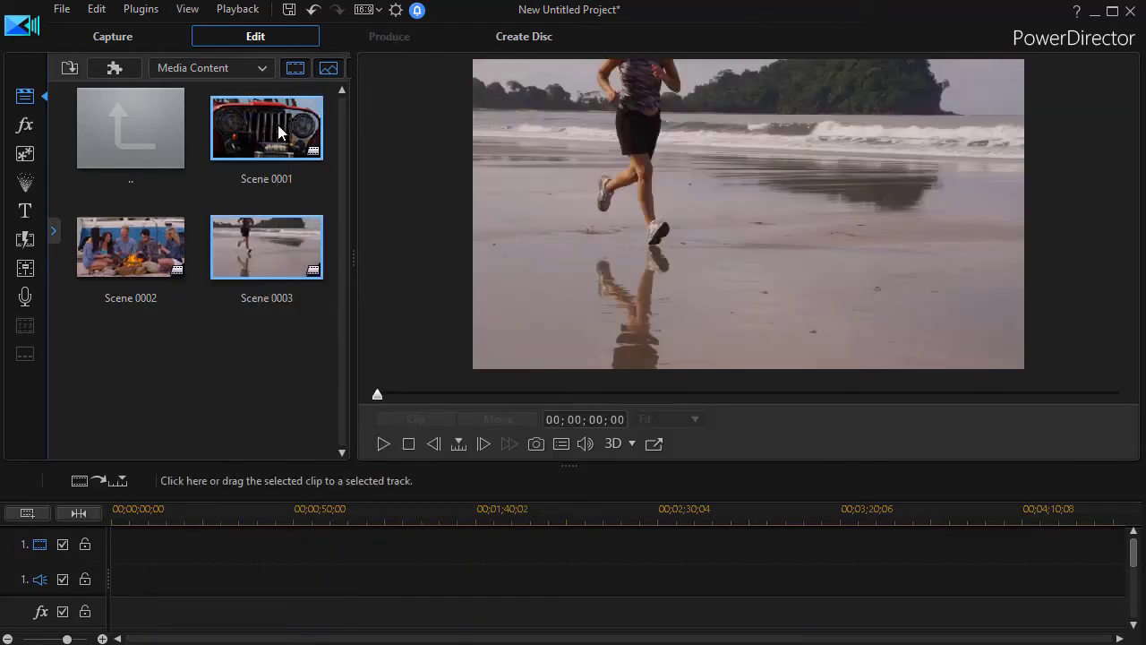
click(279, 131)
key(Delete)
key(Delete)
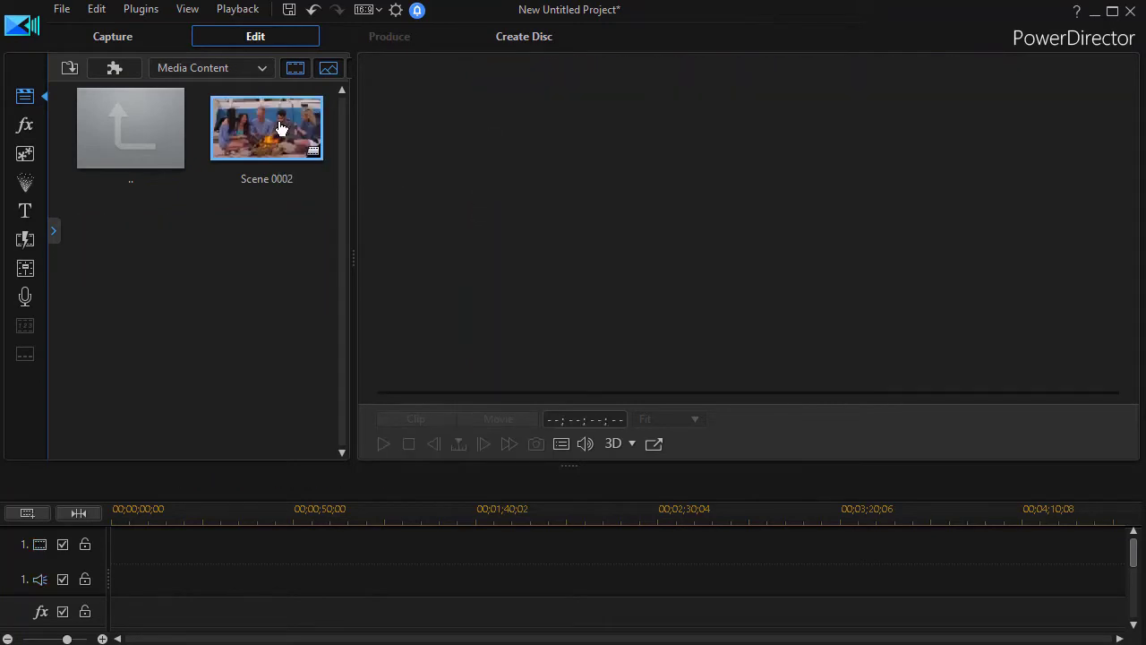
key(Delete)
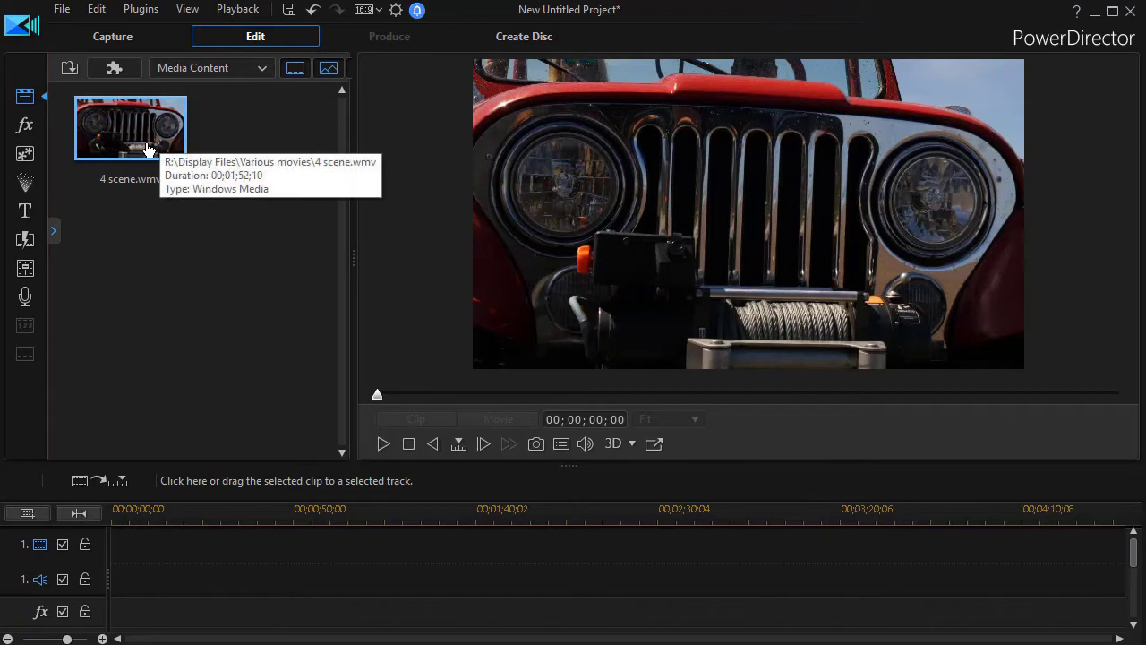
Step: Re-run Detect Scenes on 4 scene.wmv at sensitivity 52 and move the playhead into Scene 0003
right_click(117, 123)
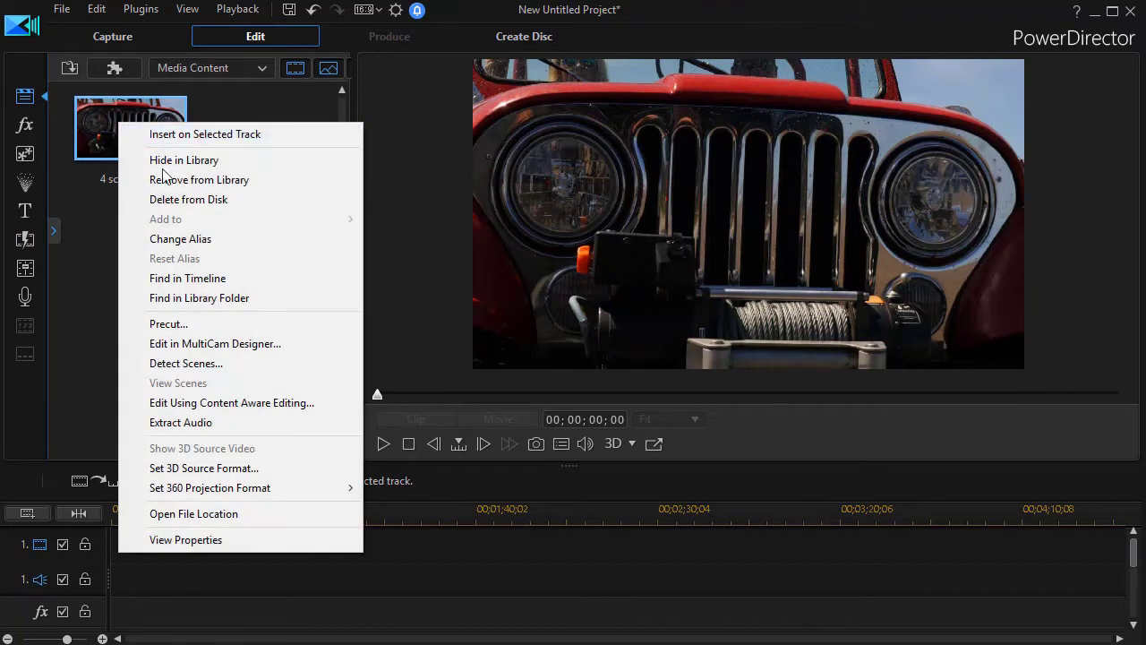
click(215, 363)
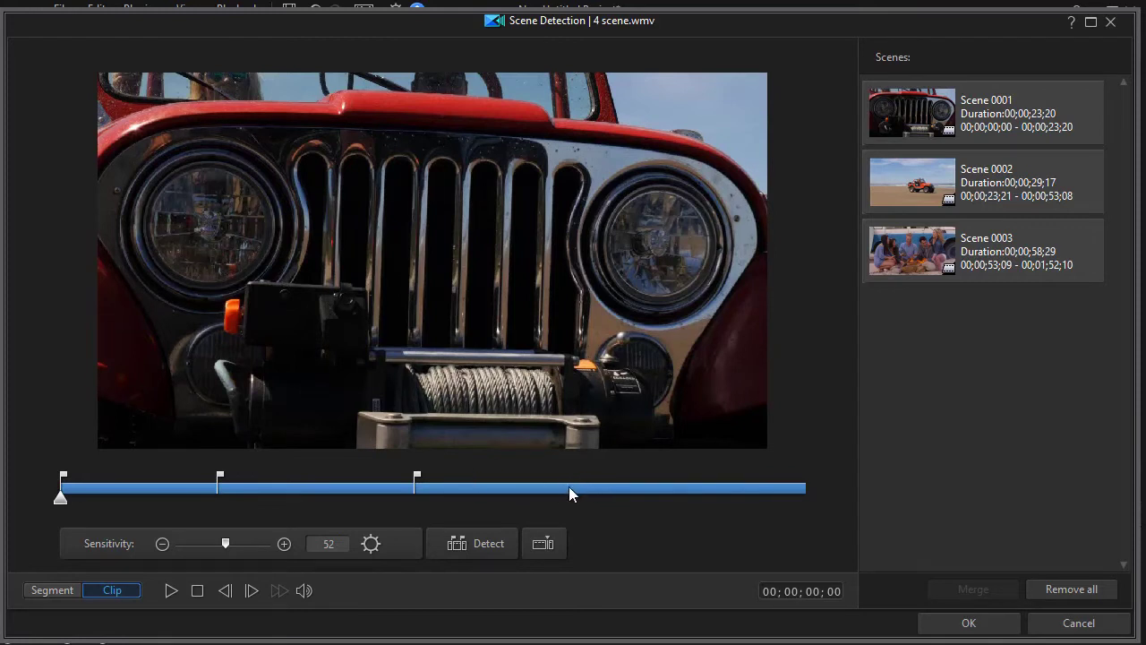
click(516, 489)
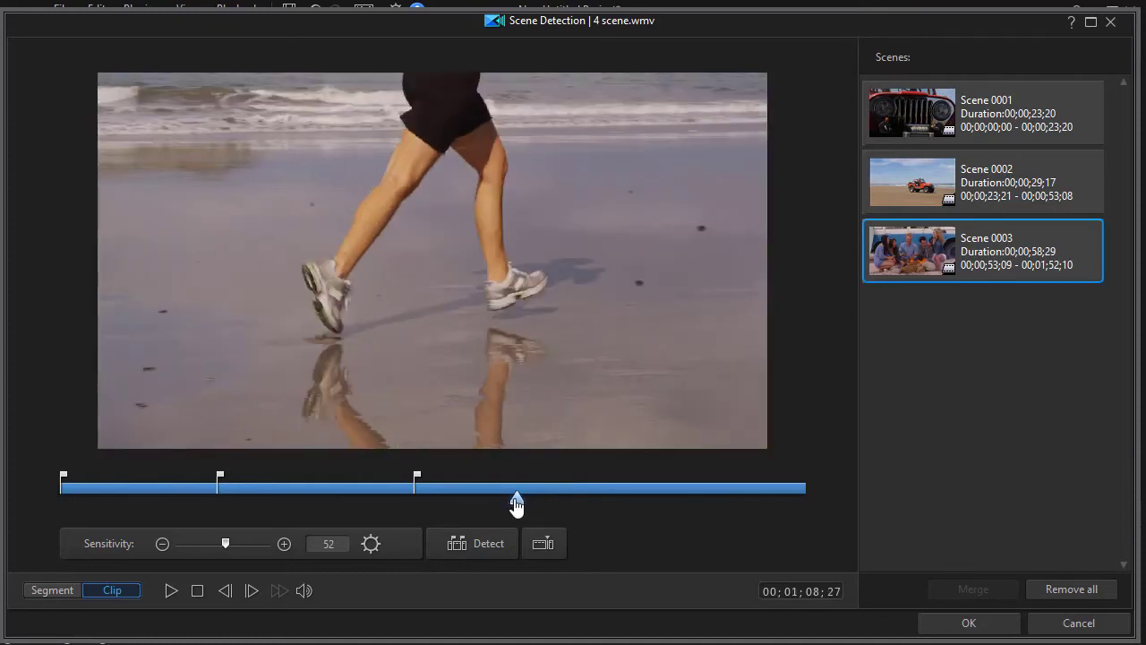
Step: Set the playhead to 00;01;23;01 and split Scene 0003 there, creating Scene 0004
drag(517, 497, 613, 511)
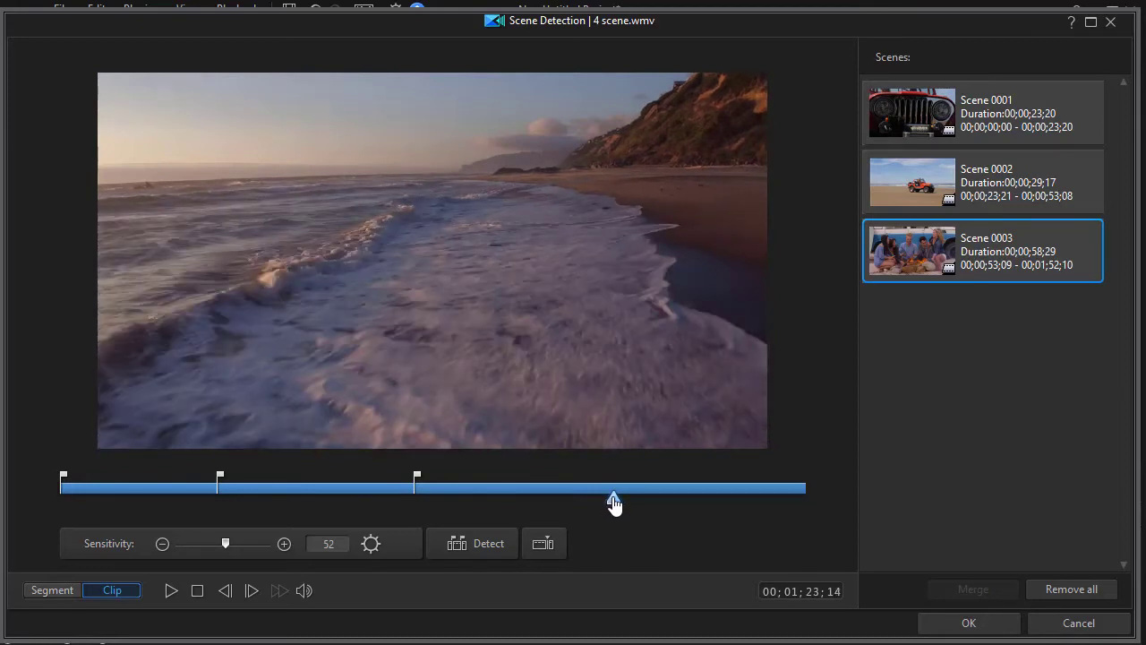
click(829, 591)
text(01)
click(226, 591)
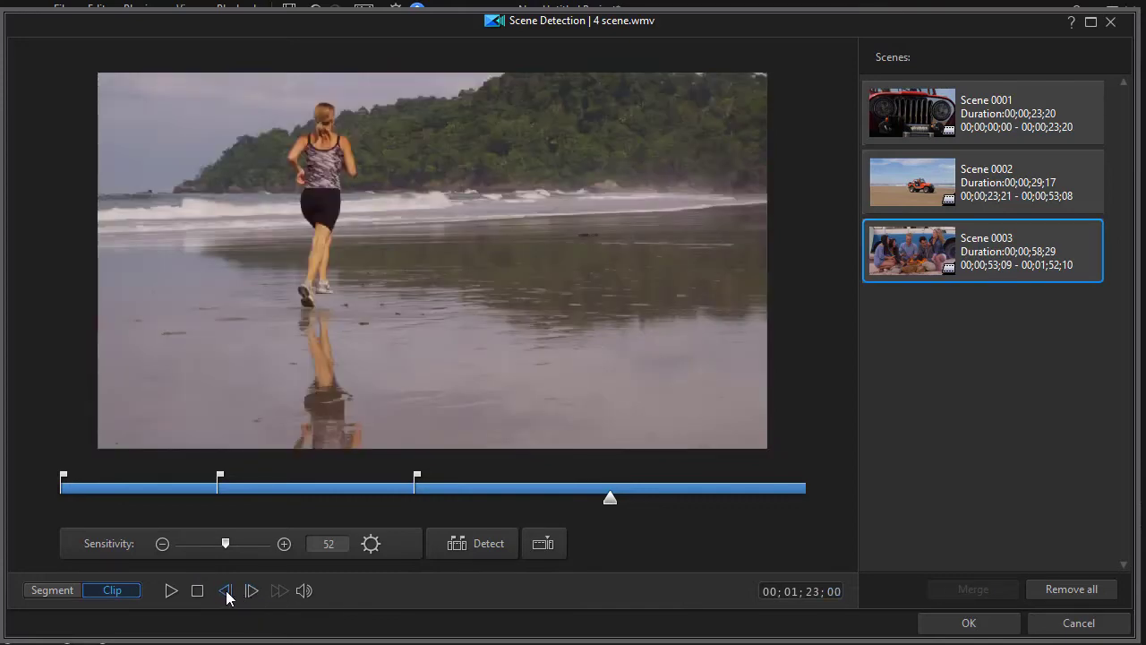
click(251, 592)
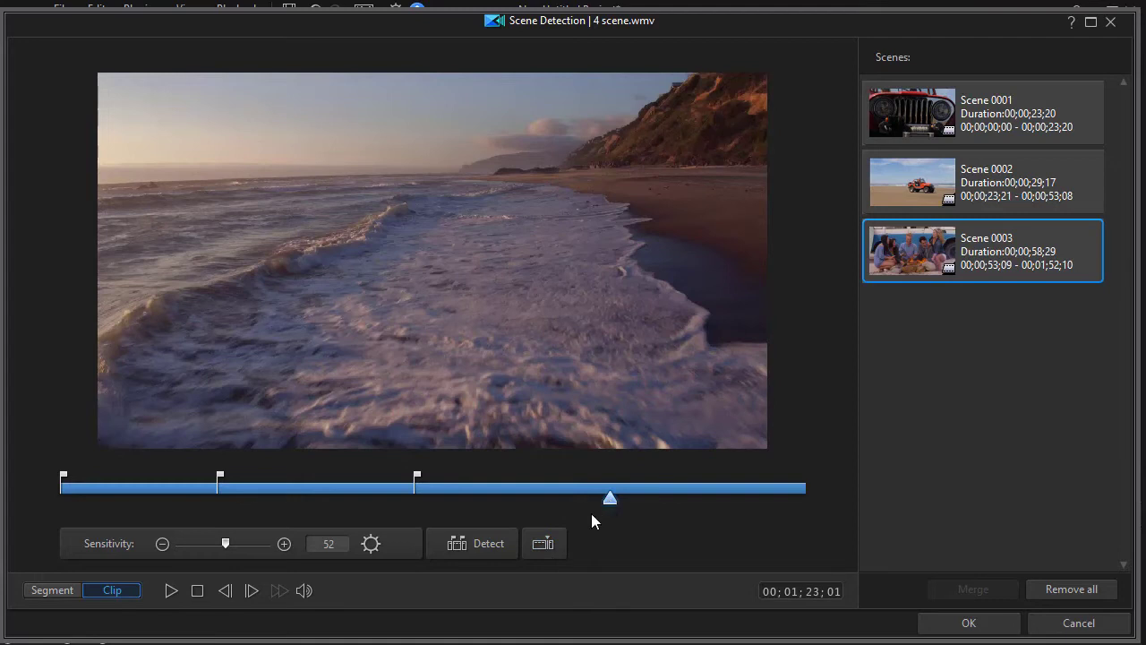
click(546, 544)
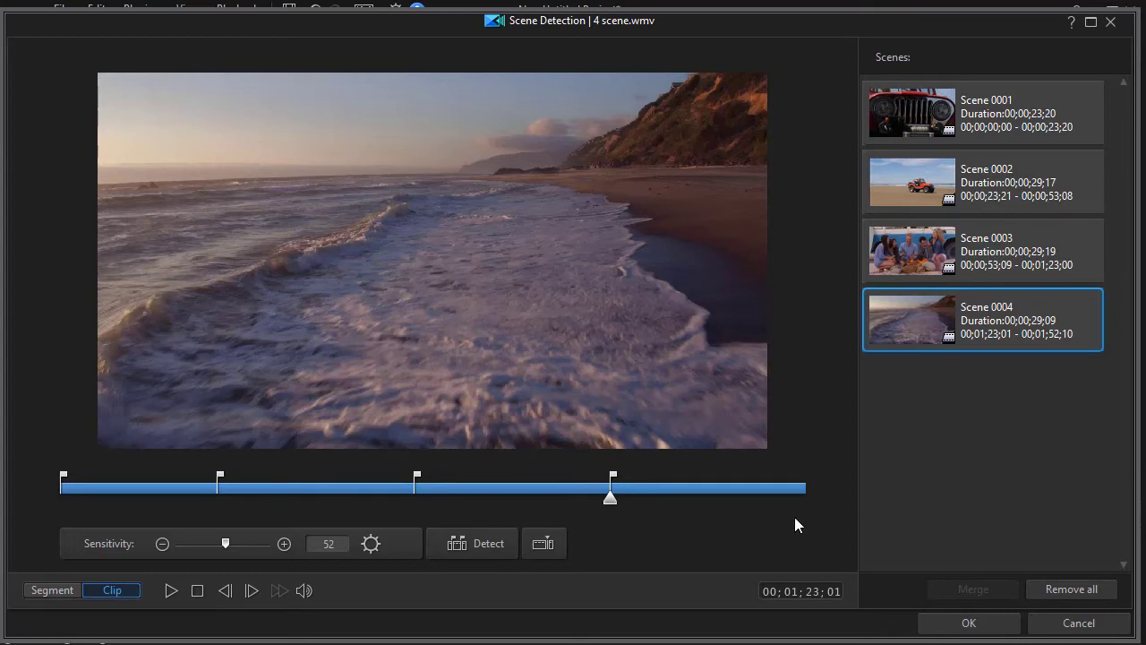
click(718, 492)
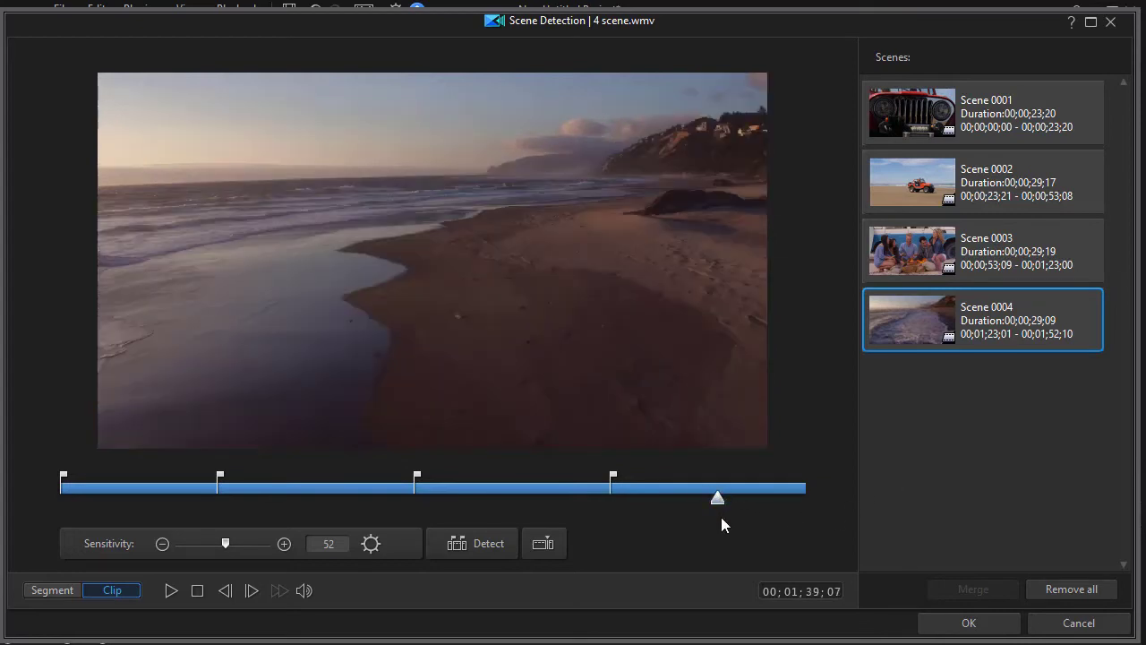
click(545, 544)
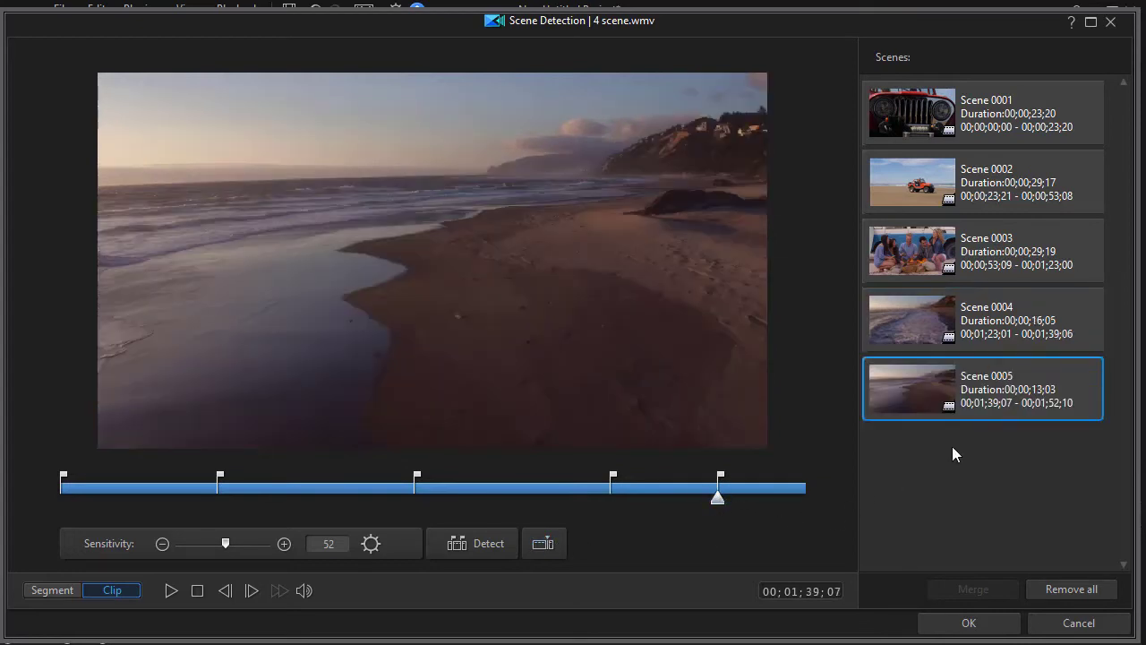
ctrl+click(1015, 338)
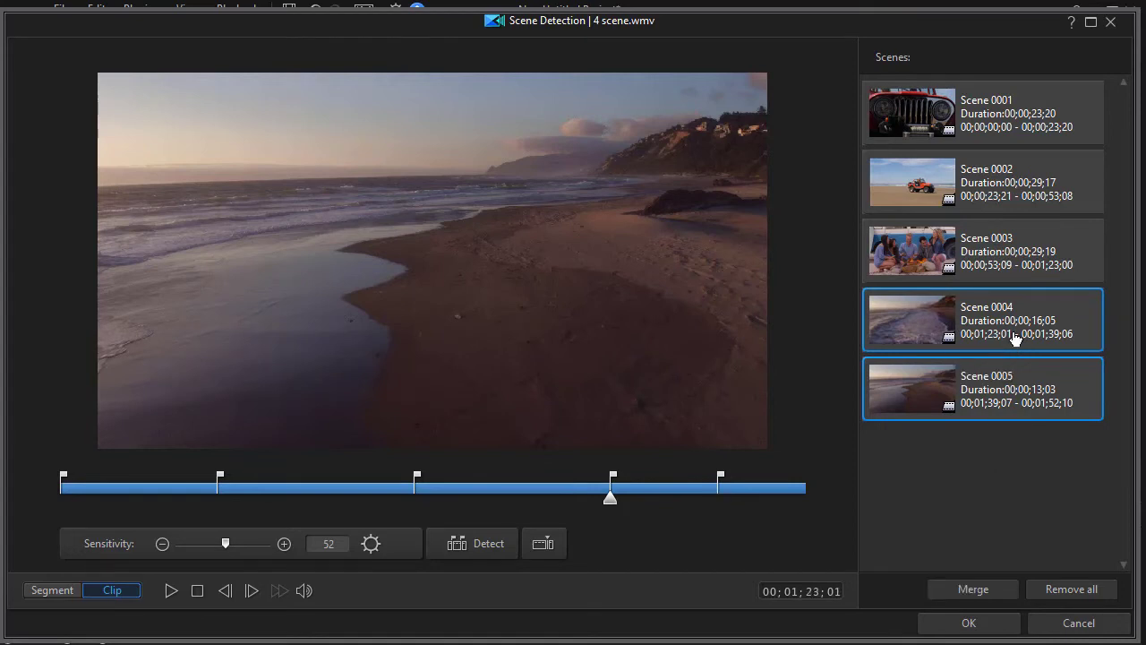
click(974, 589)
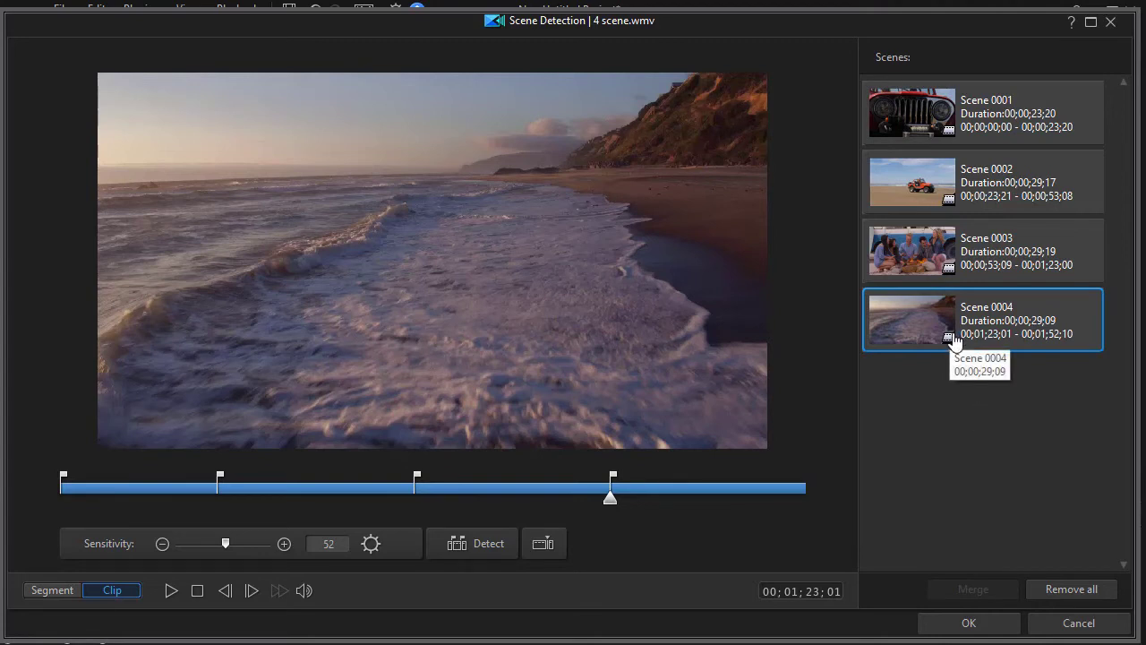
Step: Clear all scenes and re-detect at sensitivity 52, with Scene 0003 running 00;00;53;09–00;01;52;10
click(1071, 590)
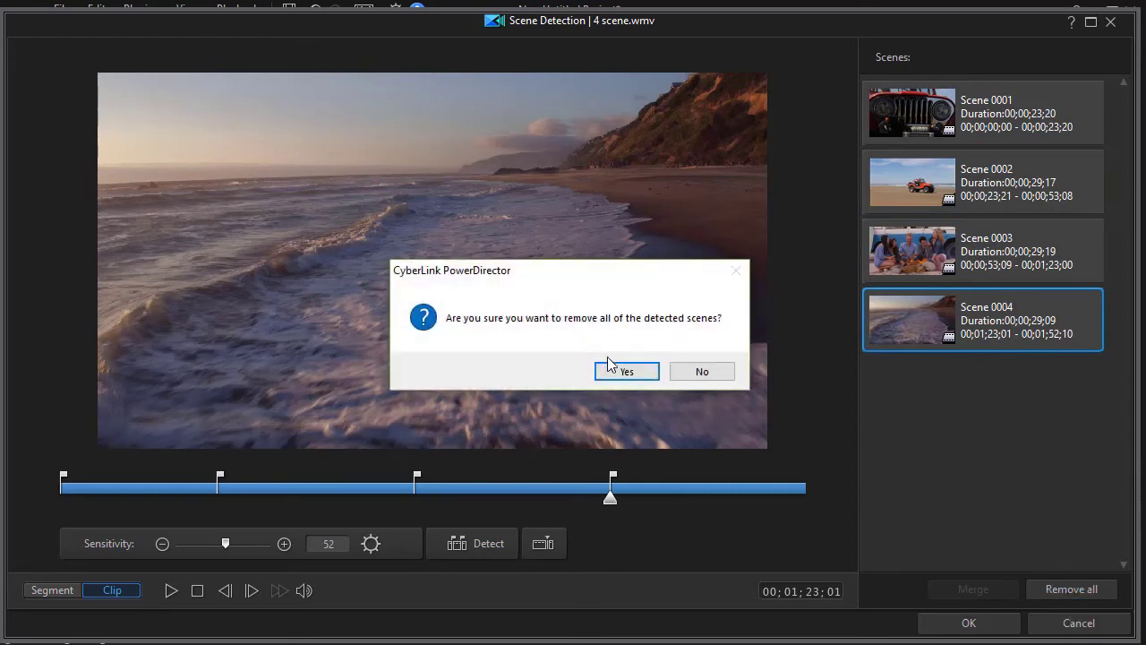
click(626, 371)
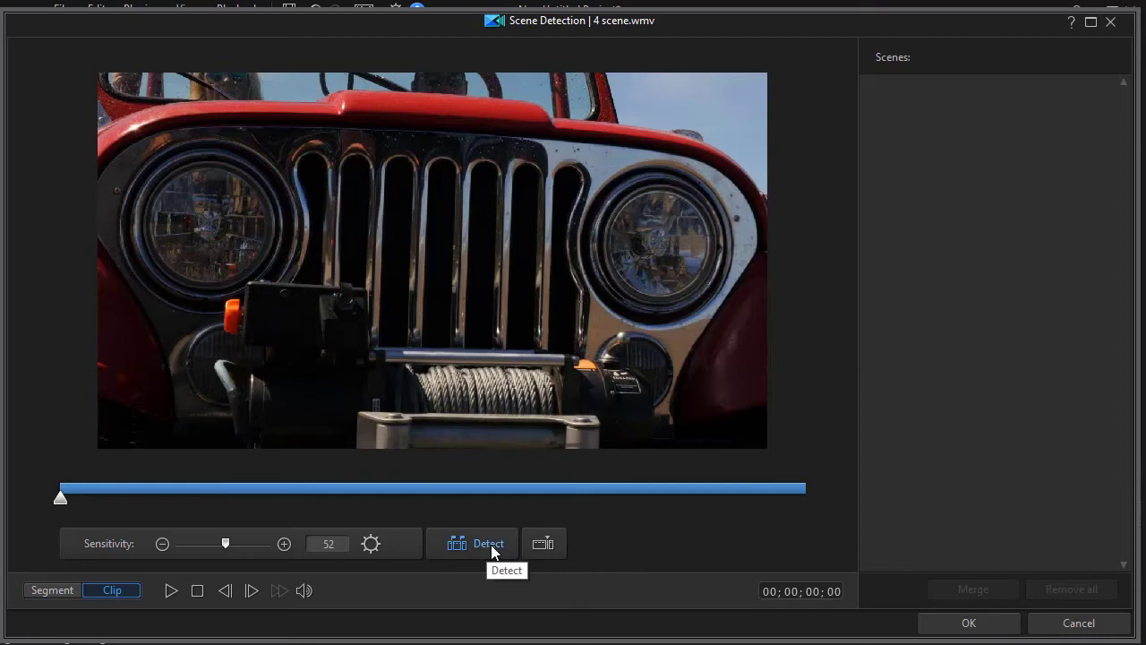
click(486, 543)
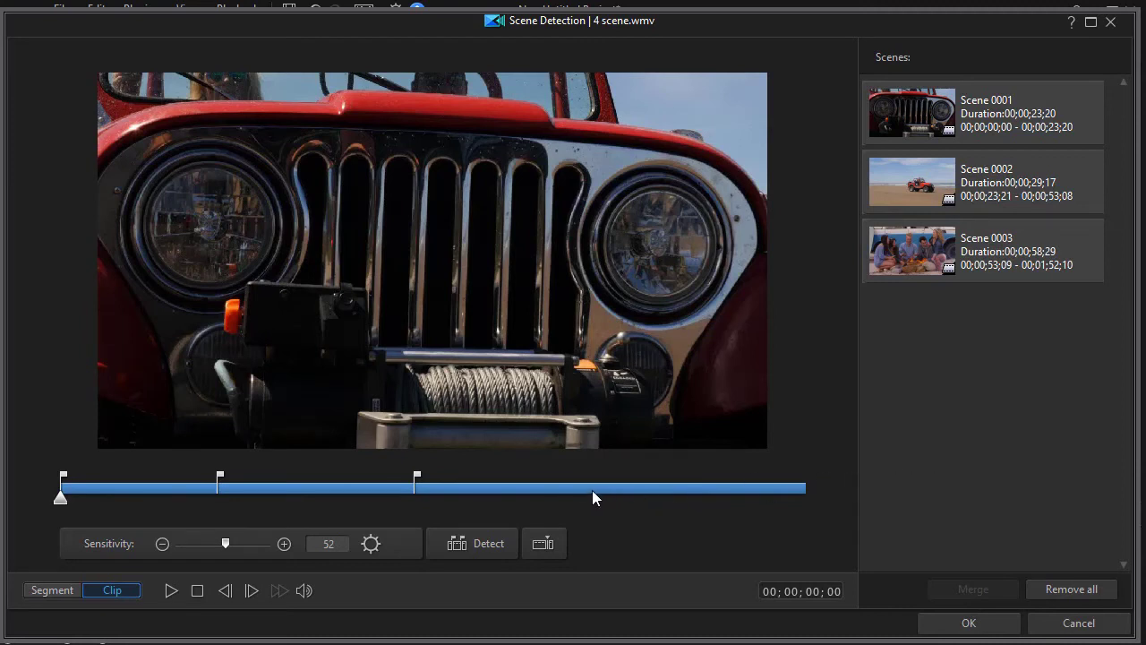
click(371, 546)
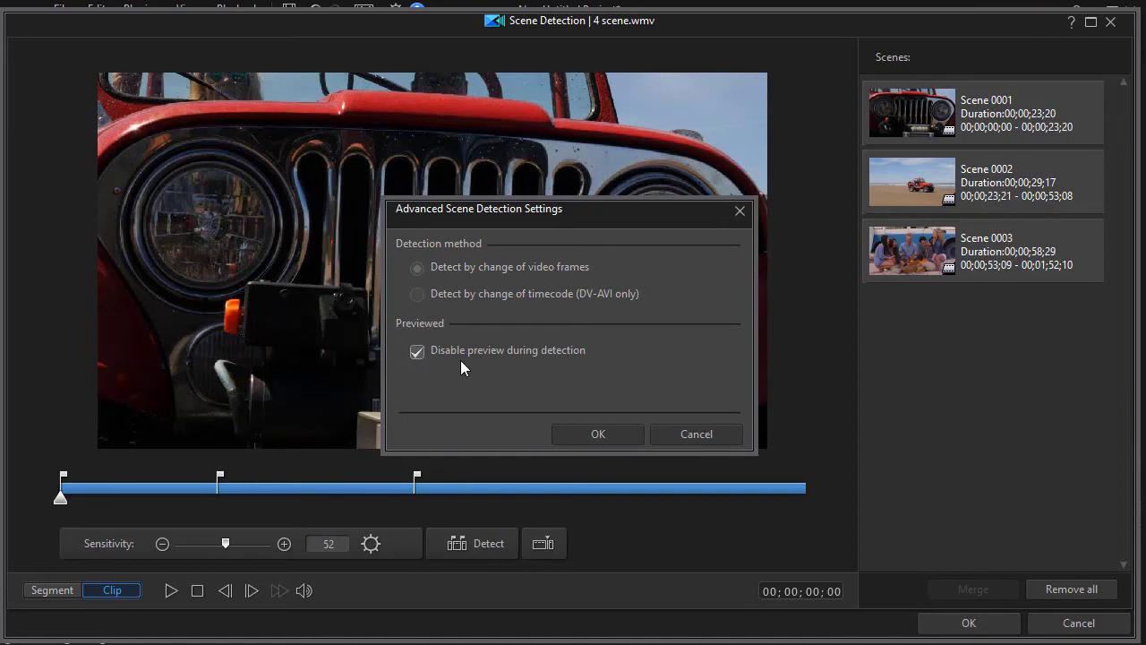
click(697, 433)
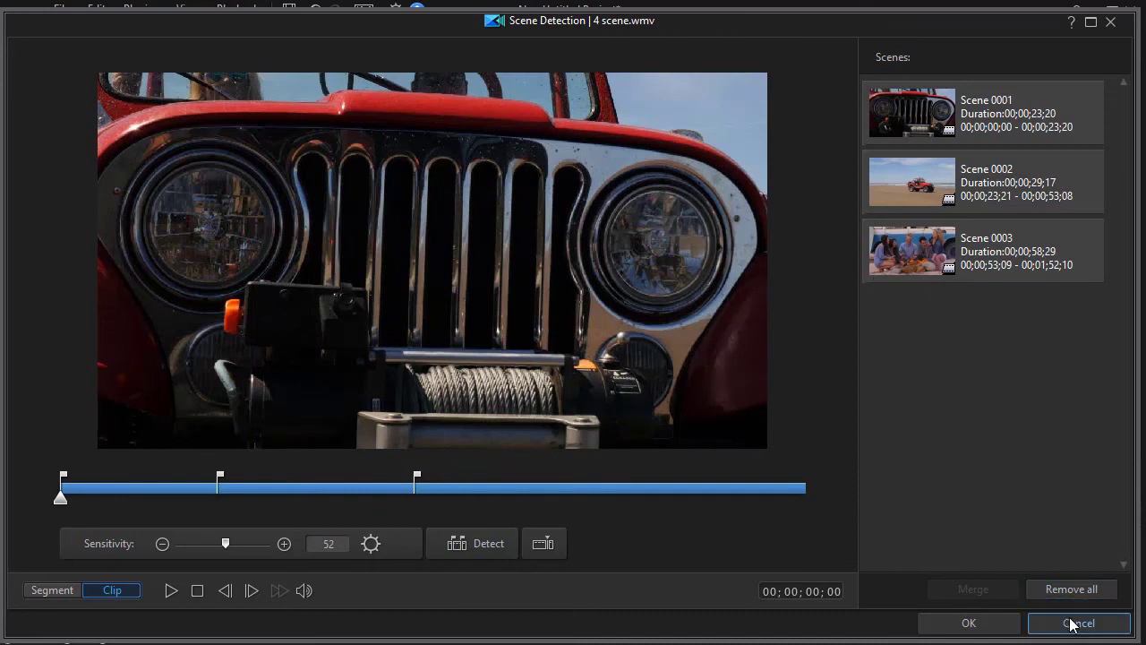
click(970, 623)
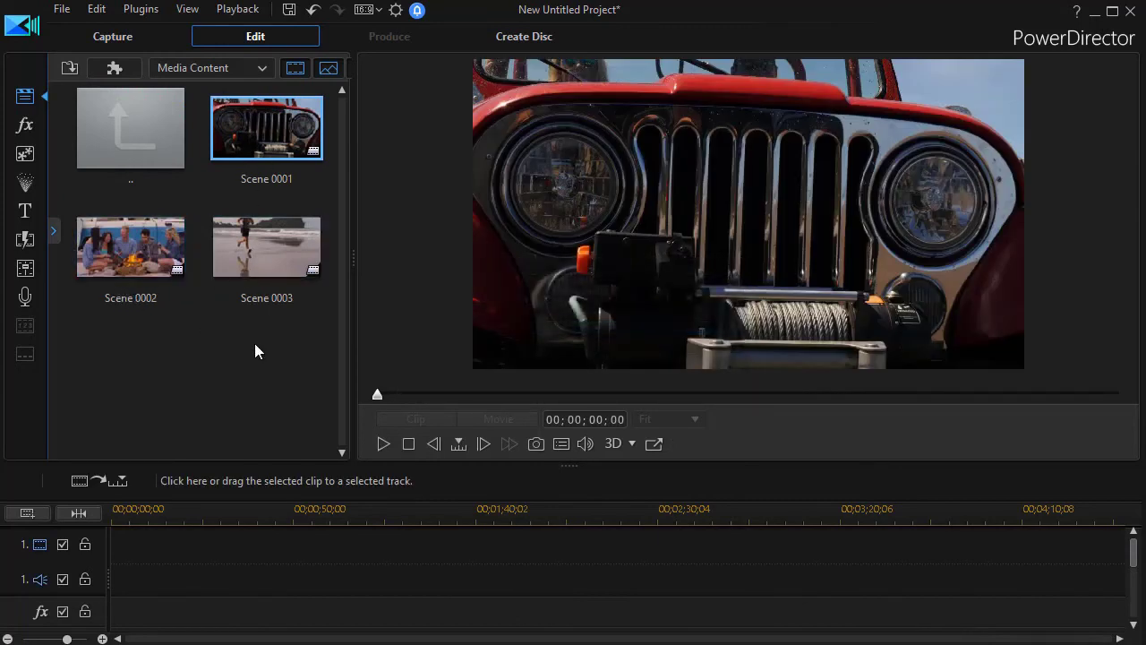
Step: Go up to the parent folder and open the 4 scene.wmv scene folder
click(137, 132)
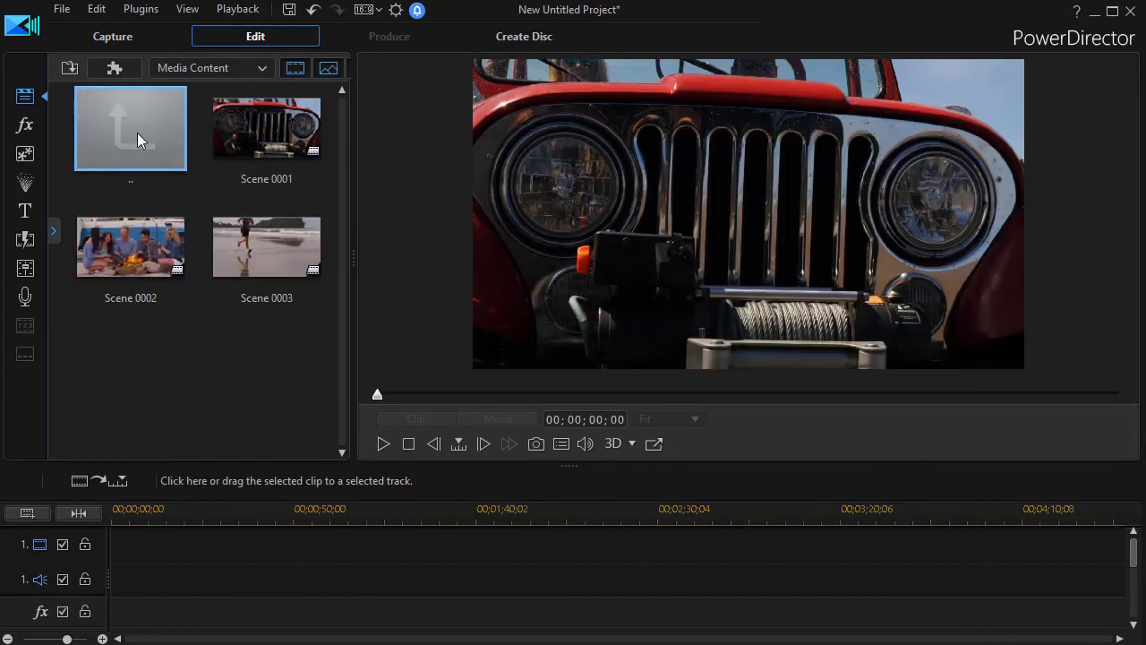
double_click(128, 155)
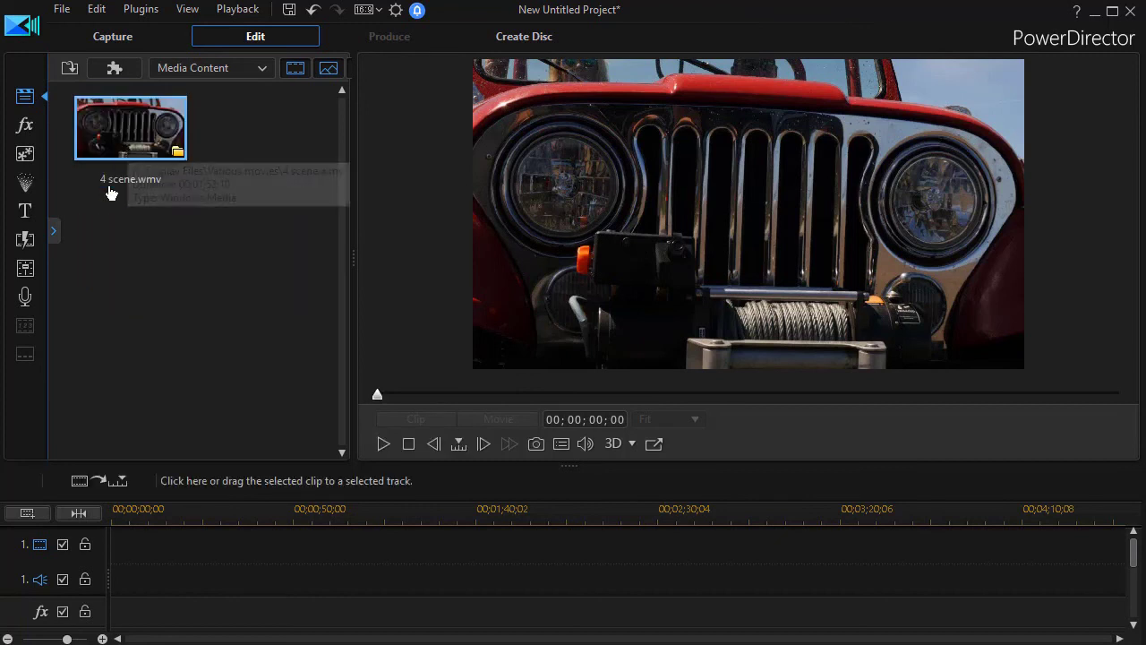
click(177, 157)
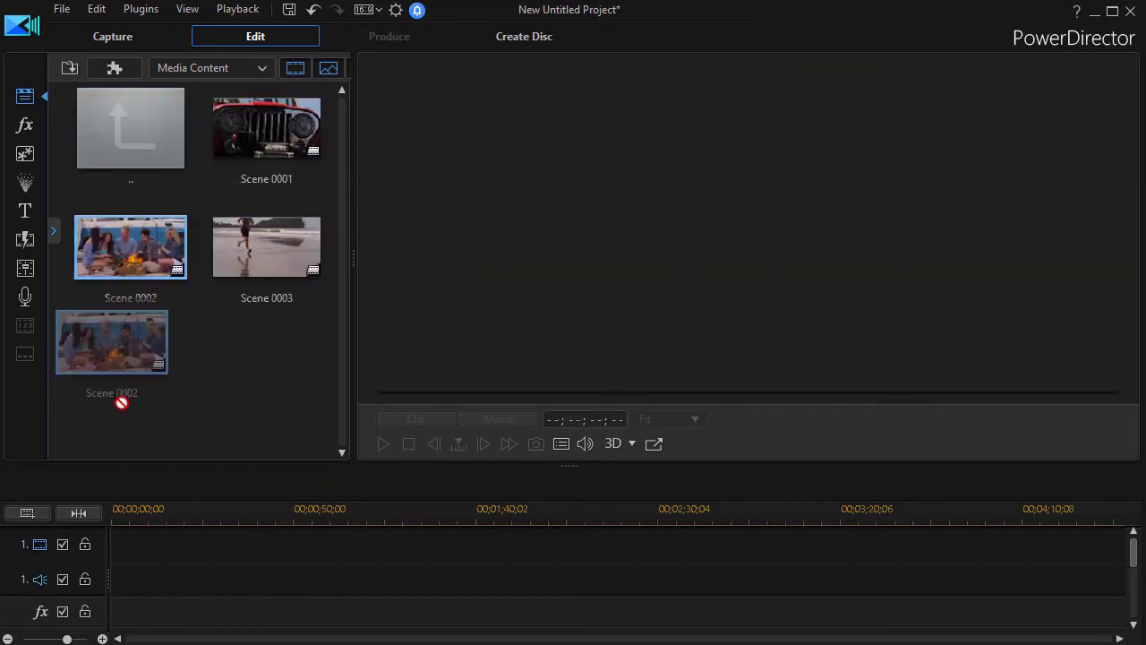
Step: Place Scene 0002 at the start of the timeline and Scene 0003 after it
drag(121, 403, 123, 578)
click(256, 244)
drag(256, 249, 320, 573)
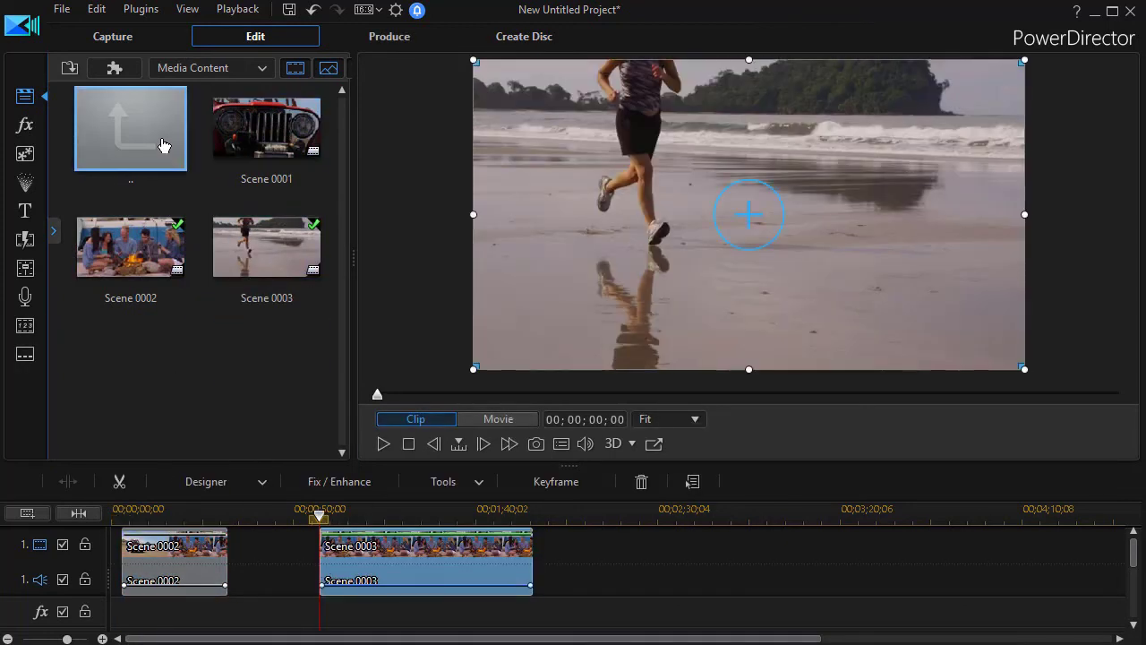